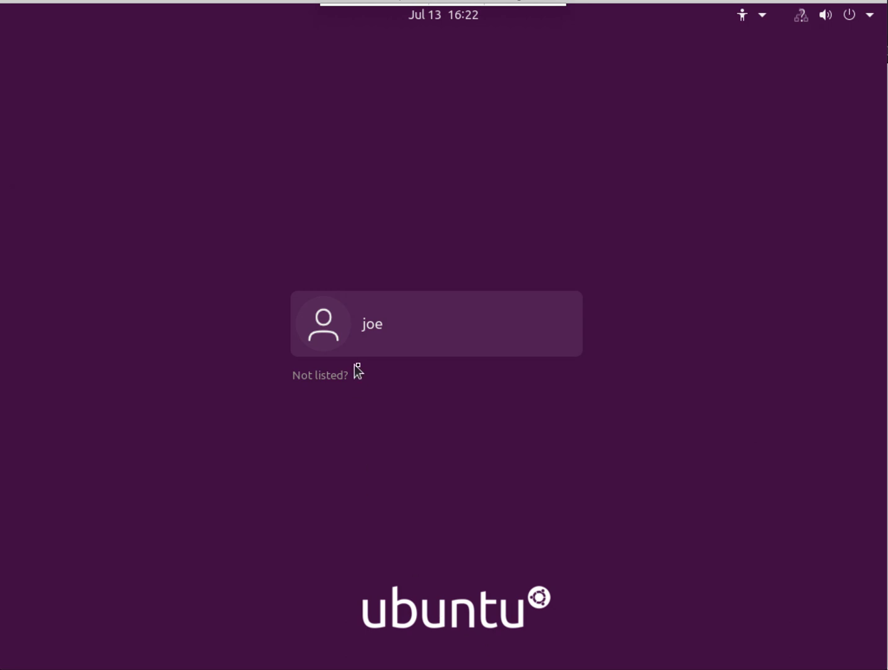
Step: Select the listed user account and log in with its password
{"action": "left_click", "coordinate": [397, 341]}
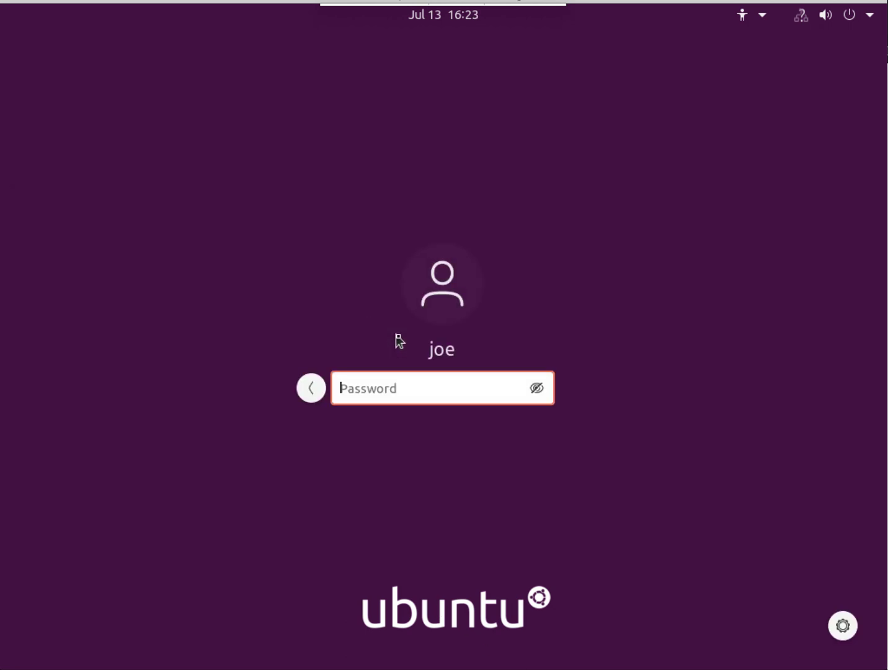
{"action": "type", "text": "●●●●●●●●●●"}
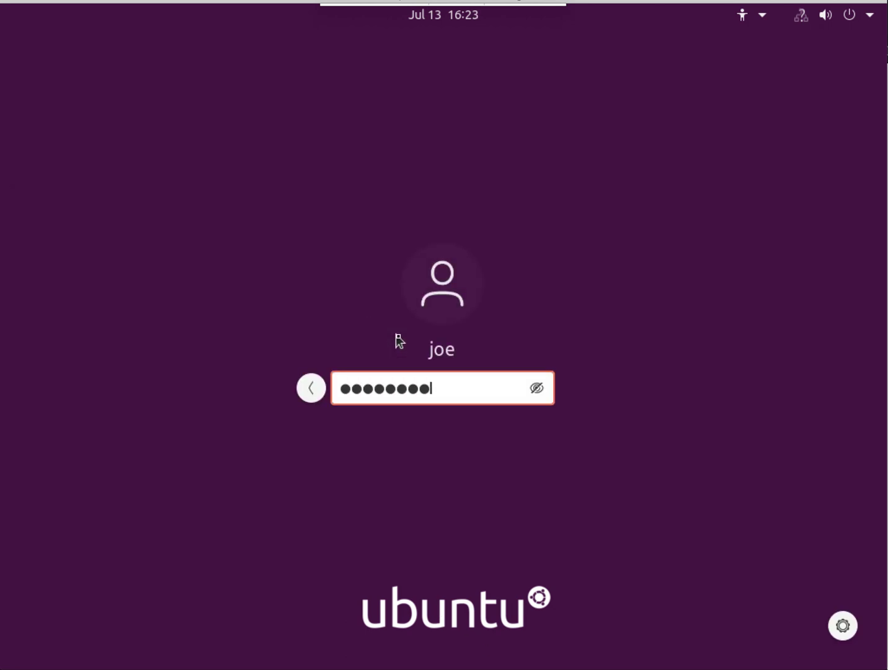
{"action": "key", "text": "Return"}
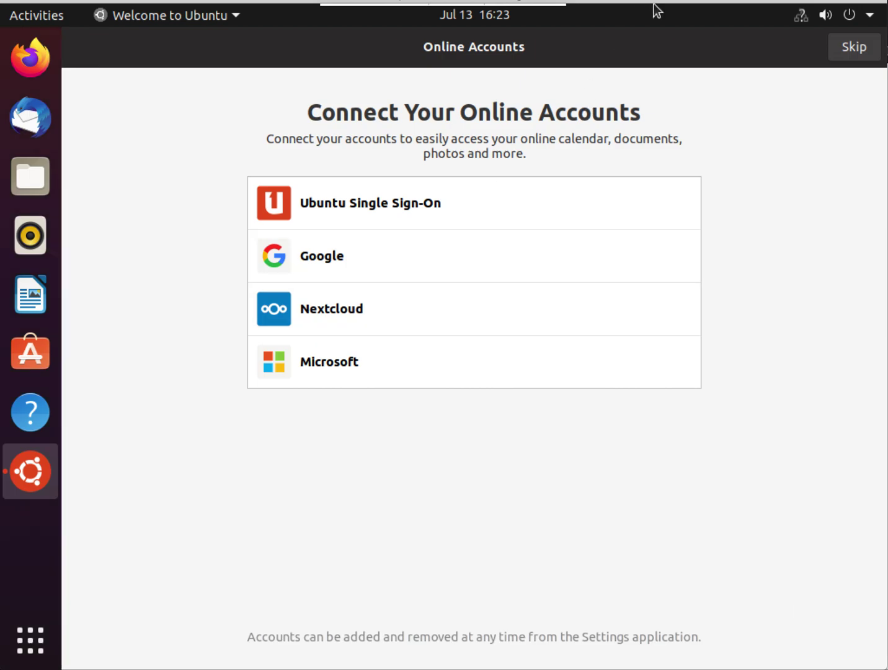
Step: Open the Wired network settings from the top-bar system menu
{"action": "left_click", "coordinate": [807, 24]}
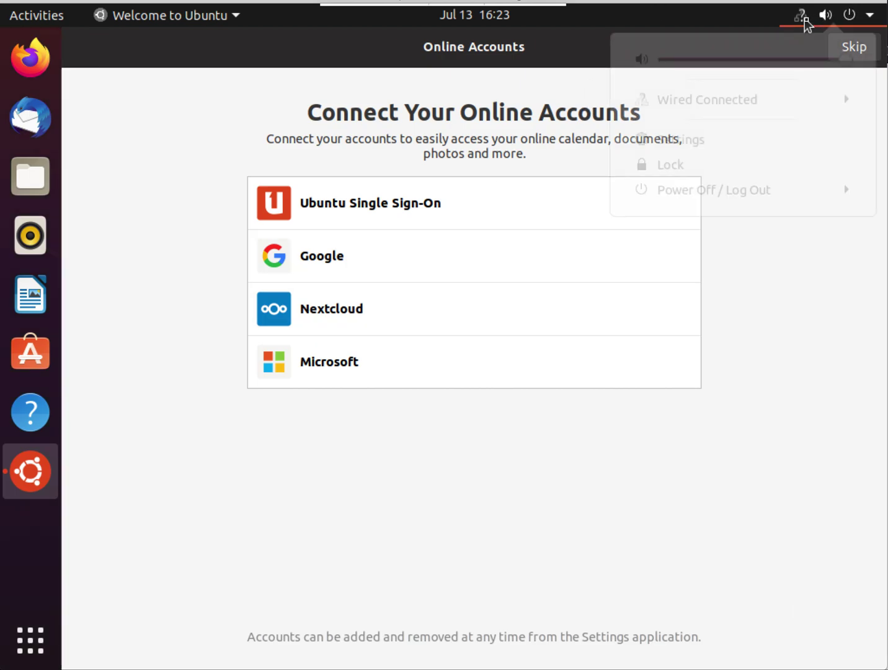
{"action": "left_click", "coordinate": [759, 109]}
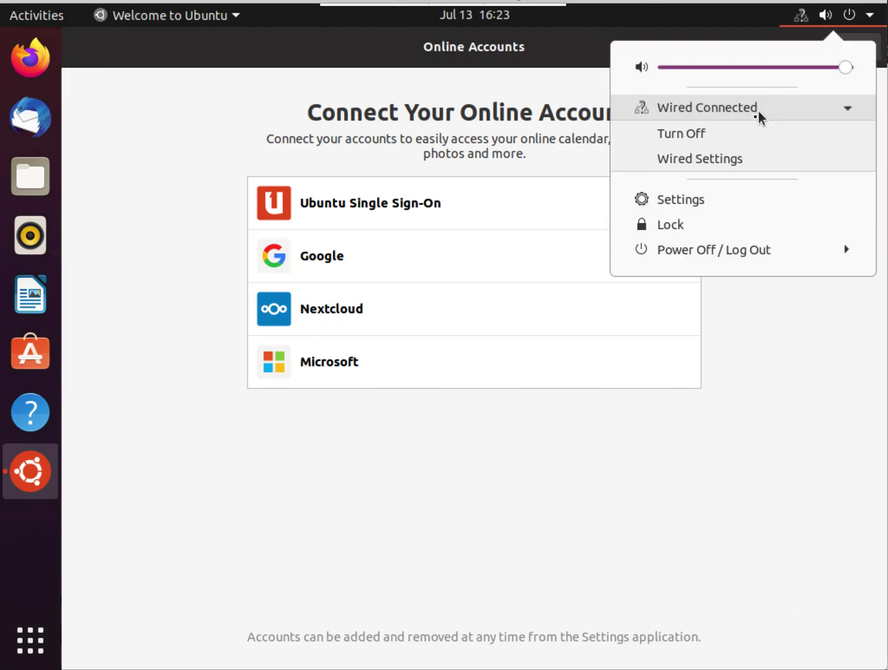
{"action": "left_click", "coordinate": [708, 166]}
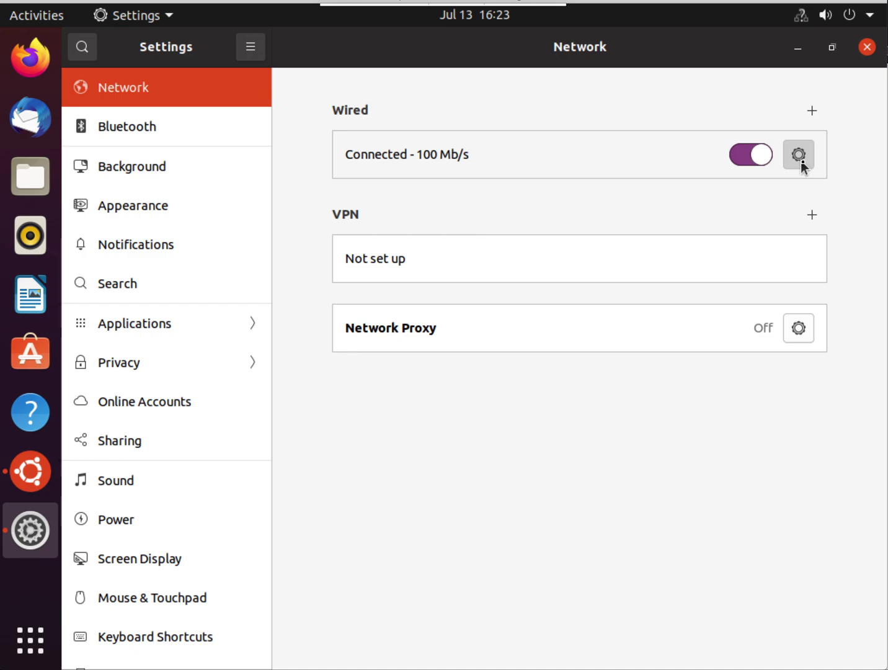
Step: Set the wired connection's IPv4 method to Manual, then check the browser's checked-out IP ranges
{"action": "left_click", "coordinate": [798, 156]}
{"action": "left_click", "coordinate": [402, 242]}
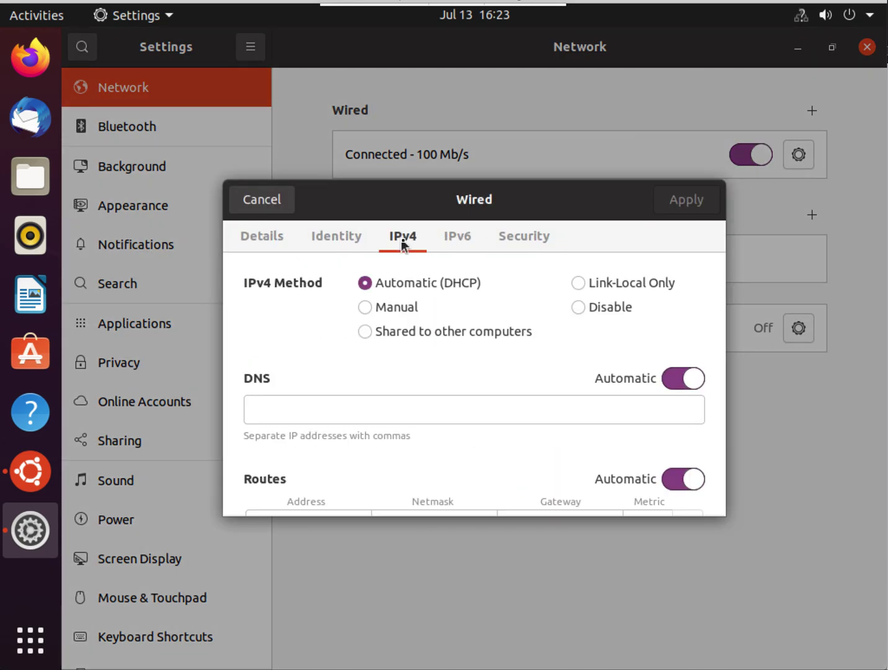
{"action": "left_click", "coordinate": [385, 310]}
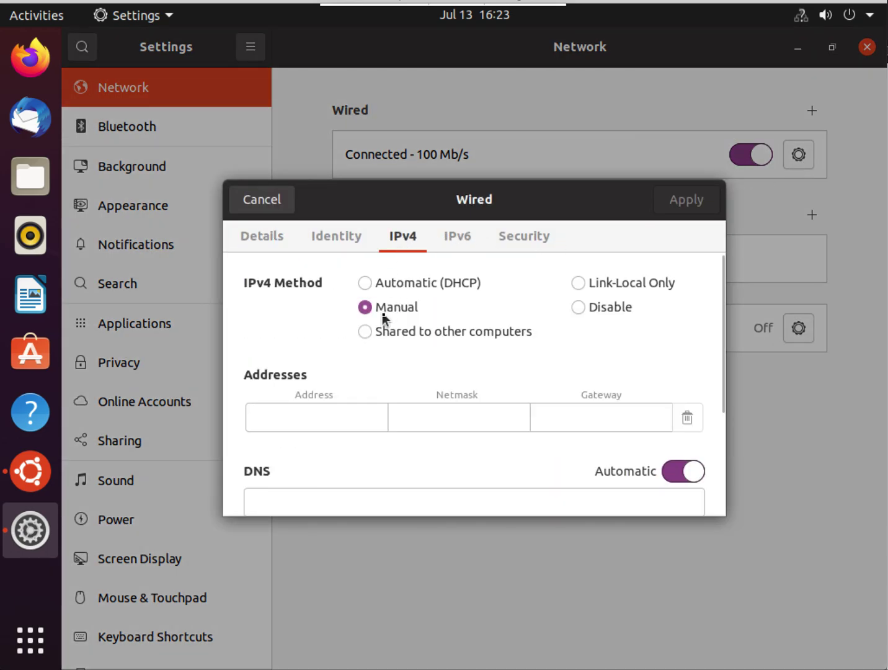
{"action": "left_click", "coordinate": [318, 409]}
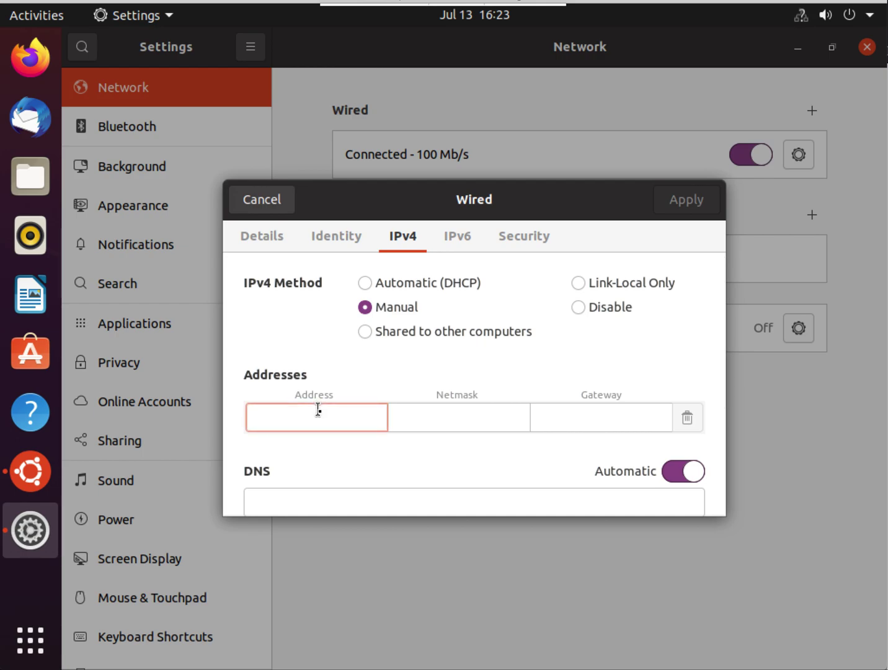
{"action": "key", "text": "alt"}
{"action": "key", "text": "super+Tab"}
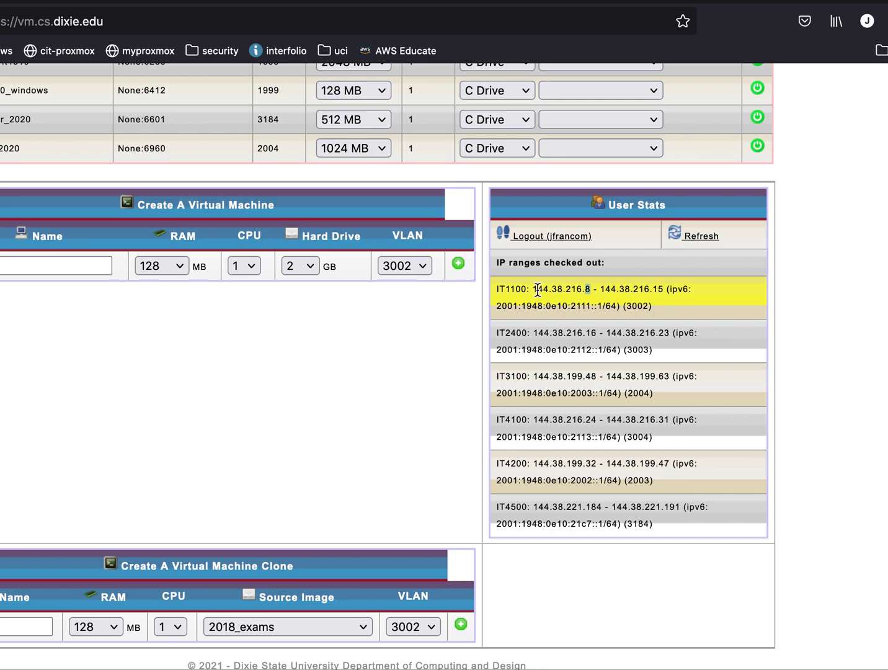
{"action": "left_click_drag", "start_coordinate": [537, 289], "coordinate": [663, 289]}
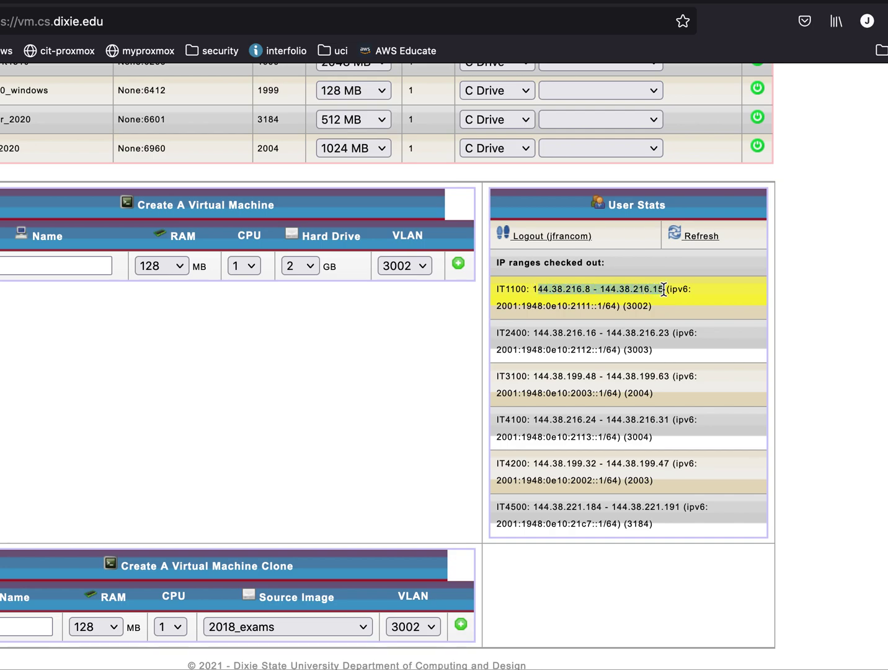
{"action": "left_click", "coordinate": [592, 293]}
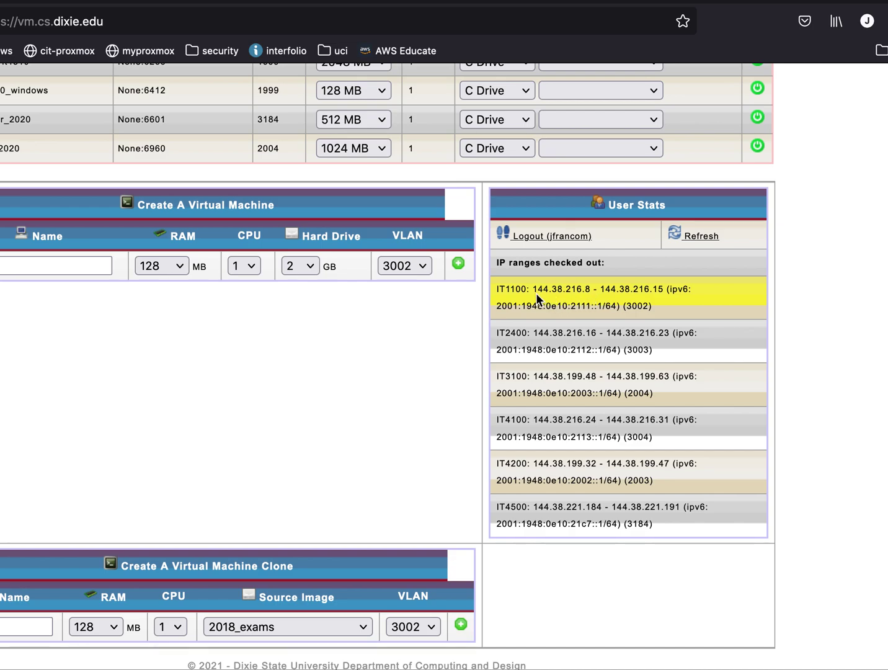
{"action": "left_click_drag", "start_coordinate": [533, 288], "coordinate": [587, 288]}
{"action": "left_click", "coordinate": [587, 289]}
{"action": "mouse_move", "coordinate": [596, 289]}
{"action": "left_mouse_down"}
{"action": "mouse_move", "coordinate": [576, 290]}
{"action": "mouse_move", "coordinate": [583, 294]}
{"action": "left_mouse_up"}
{"action": "double_click", "coordinate": [659, 289]}
{"action": "left_click_drag", "start_coordinate": [585, 293], "coordinate": [590, 292]}
{"action": "double_click", "coordinate": [657, 289]}
Step: Enter IPv4 address 144.38.216.14, netmask 255.255.255.248 and gateway 144.38.216.9, then move to DNS
{"action": "key", "text": "super+Tab"}
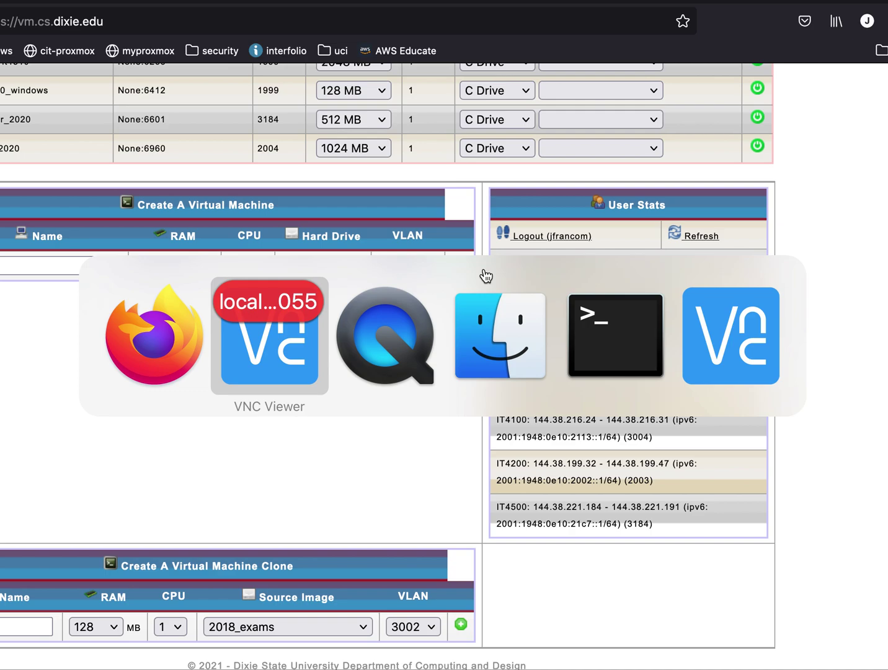
{"action": "type", "text": "14"}
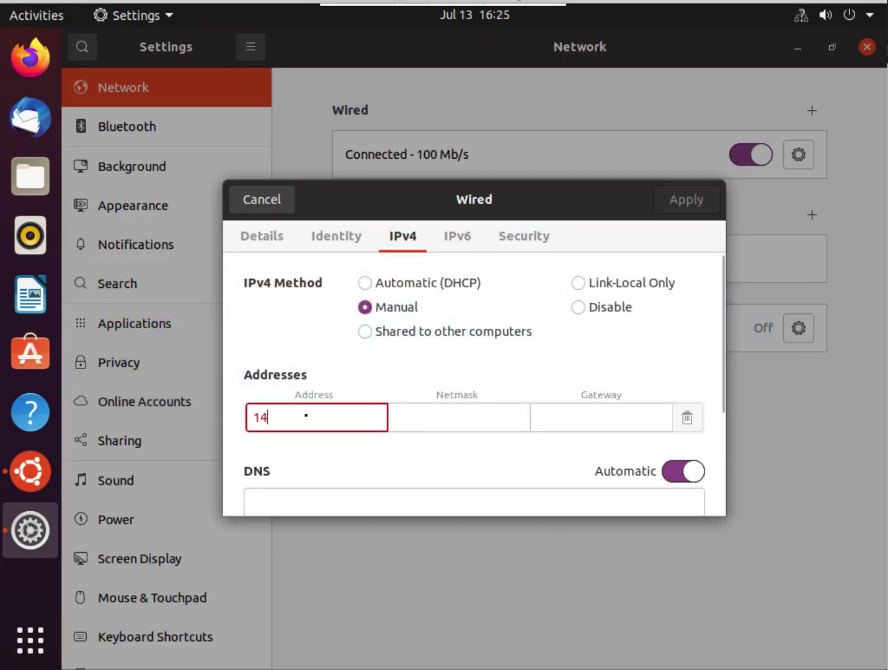
{"action": "type", "text": "4.38.216."}
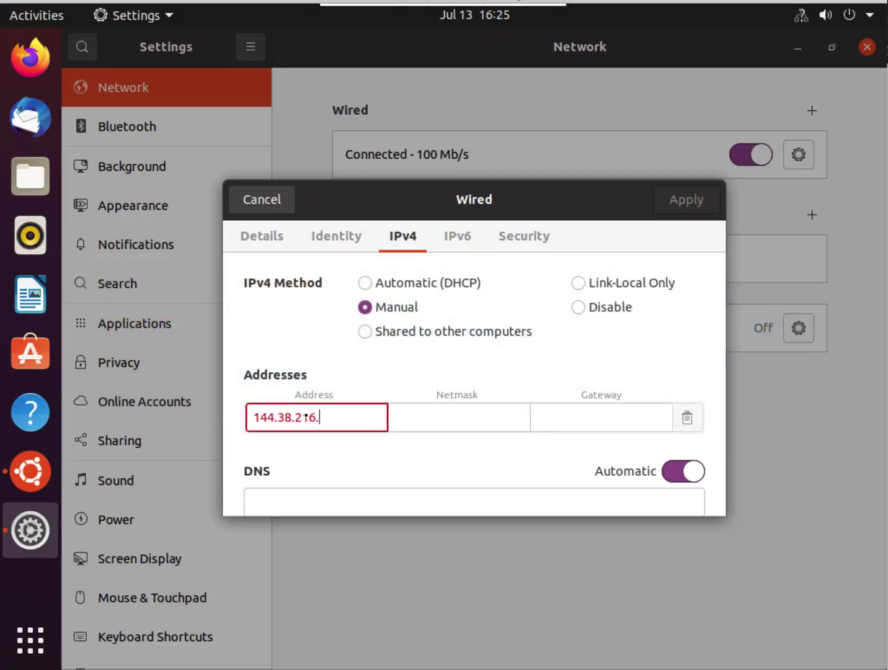
{"action": "type", "text": "14"}
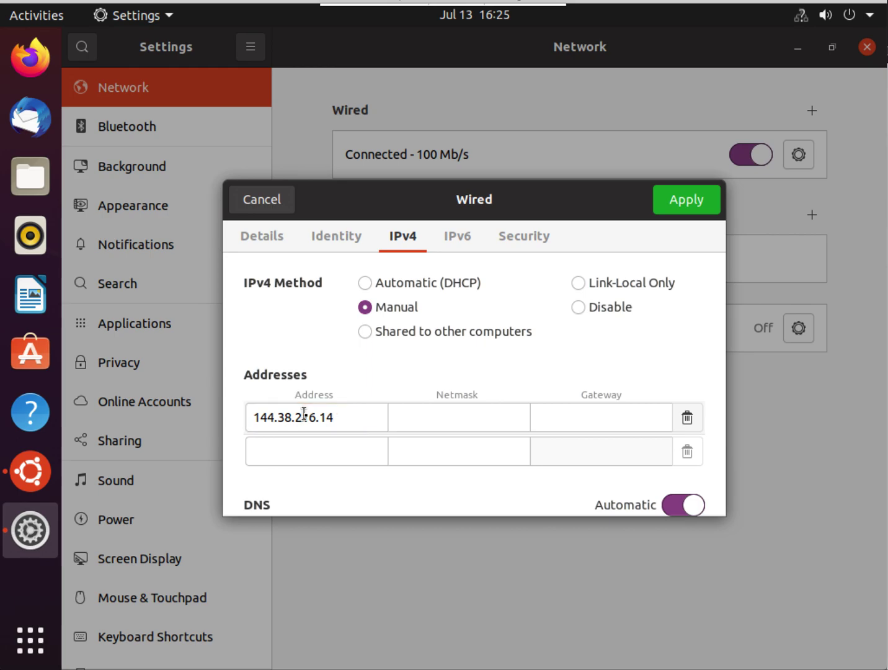
{"action": "left_click", "coordinate": [417, 420]}
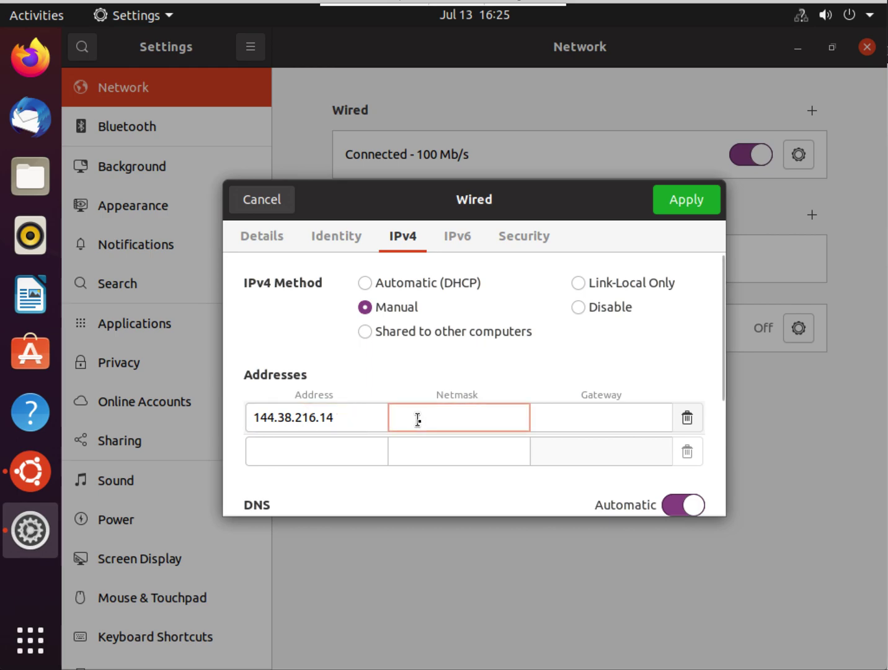
{"action": "type", "text": "255.255.255."}
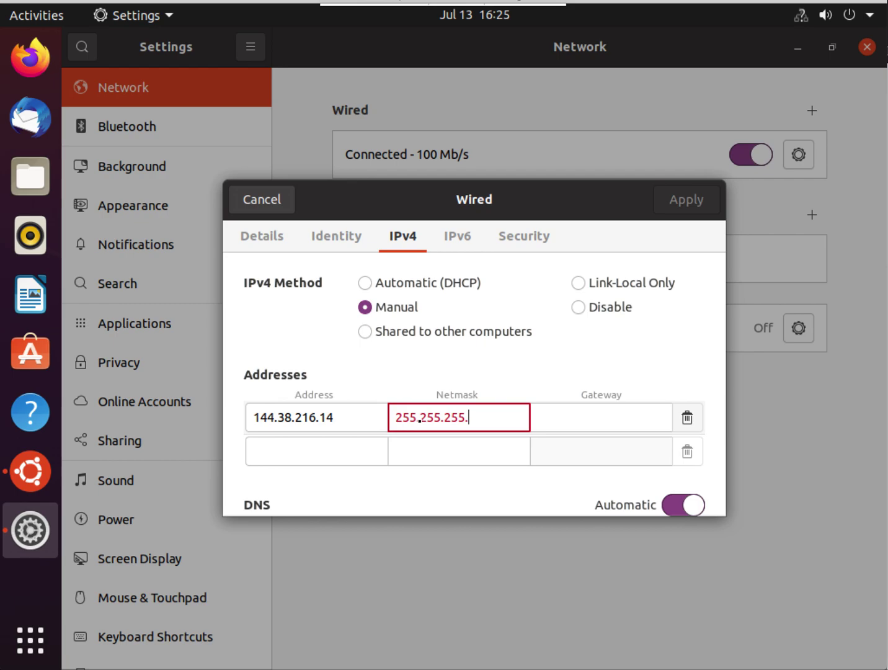
{"action": "type", "text": "248"}
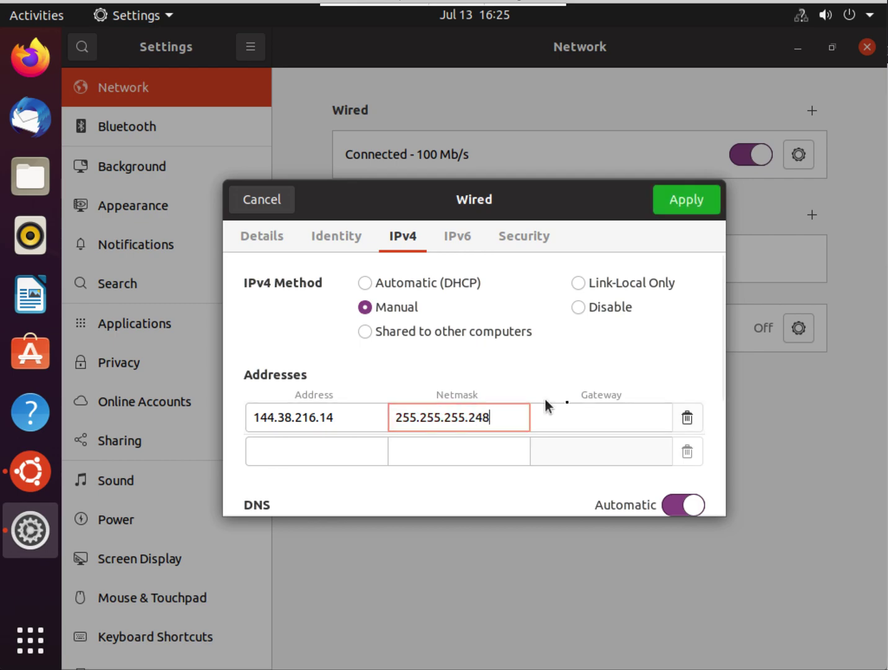
{"action": "left_click", "coordinate": [580, 419]}
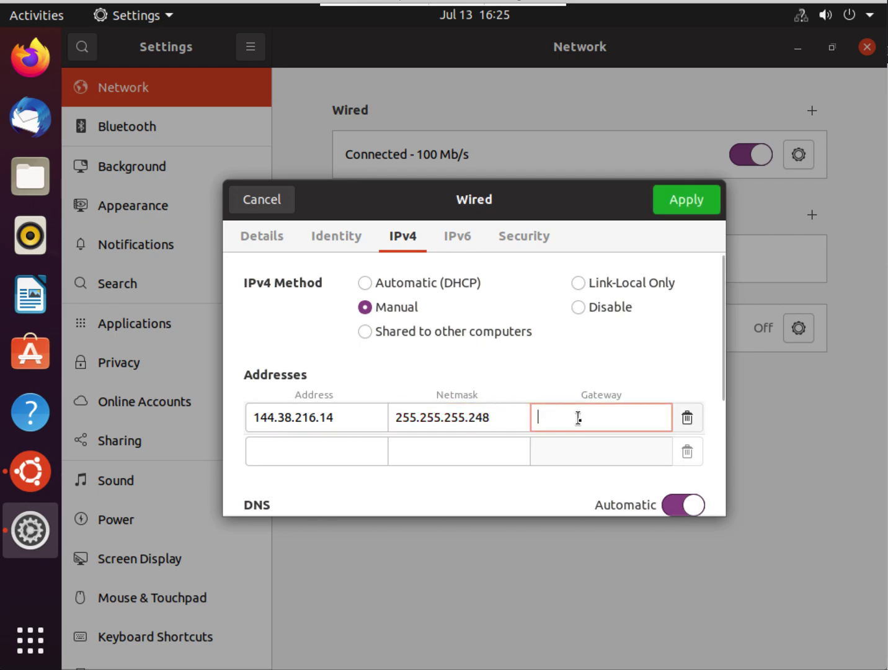
{"action": "type", "text": "144.38."}
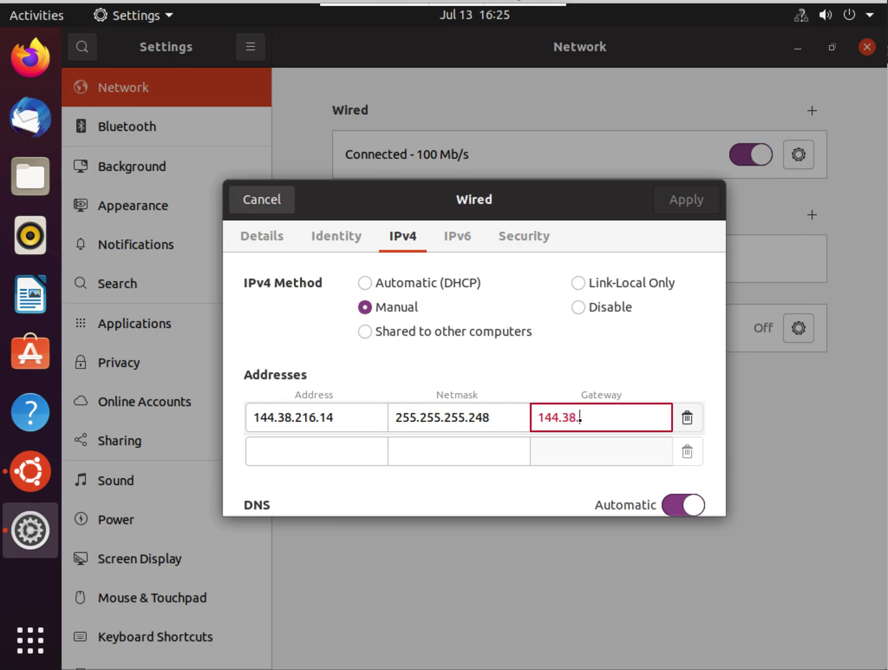
{"action": "type", "text": "216.9"}
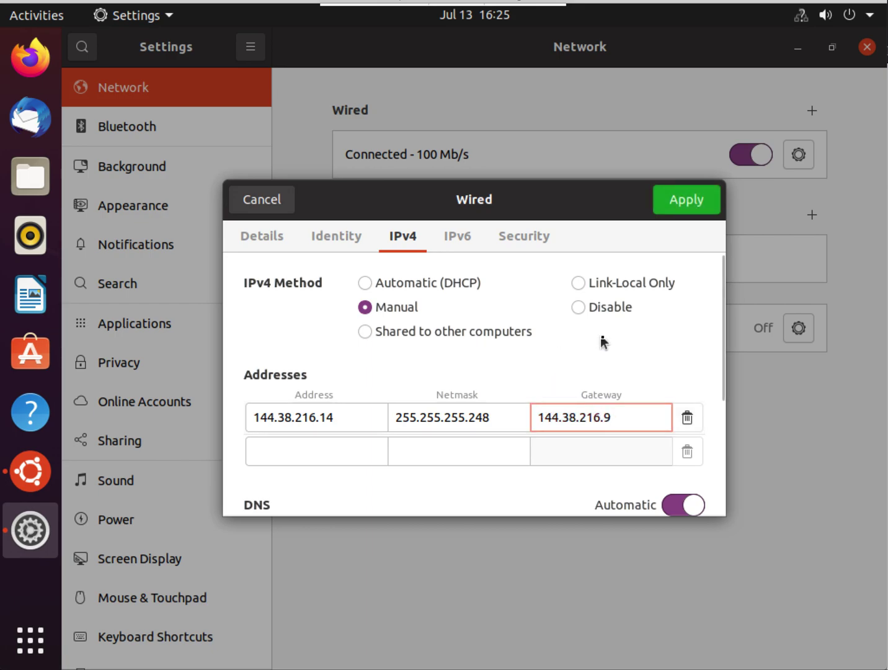
{"action": "scroll", "coordinate": [603, 341], "scroll_direction": "down", "scroll_amount": 3}
{"action": "left_click", "coordinate": [376, 415]}
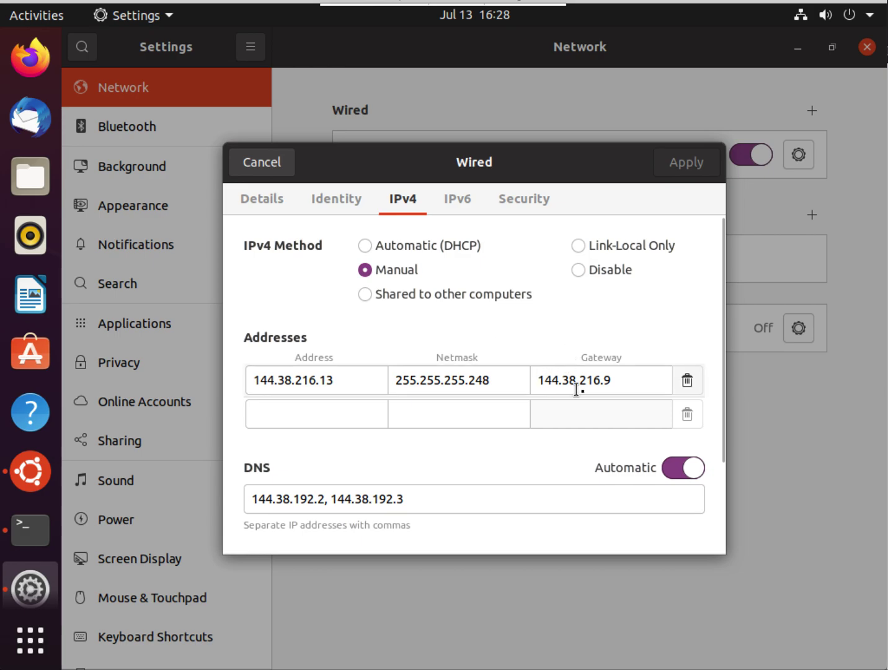
Step: Correct the DNS server list so the second server reads 144.38.192.3
{"action": "left_click", "coordinate": [623, 376]}
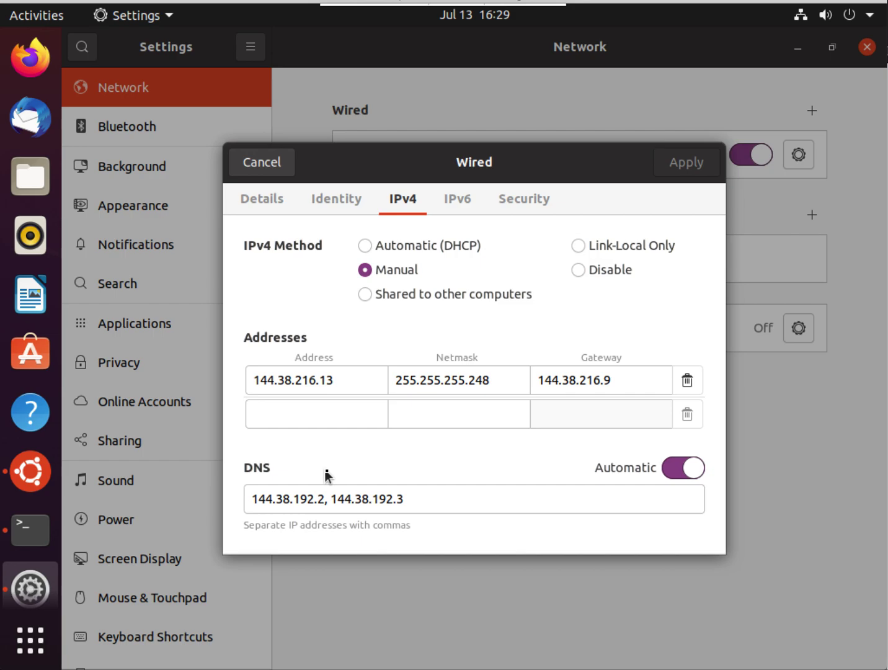
{"action": "scroll", "coordinate": [366, 441], "scroll_direction": "down", "scroll_amount": 4}
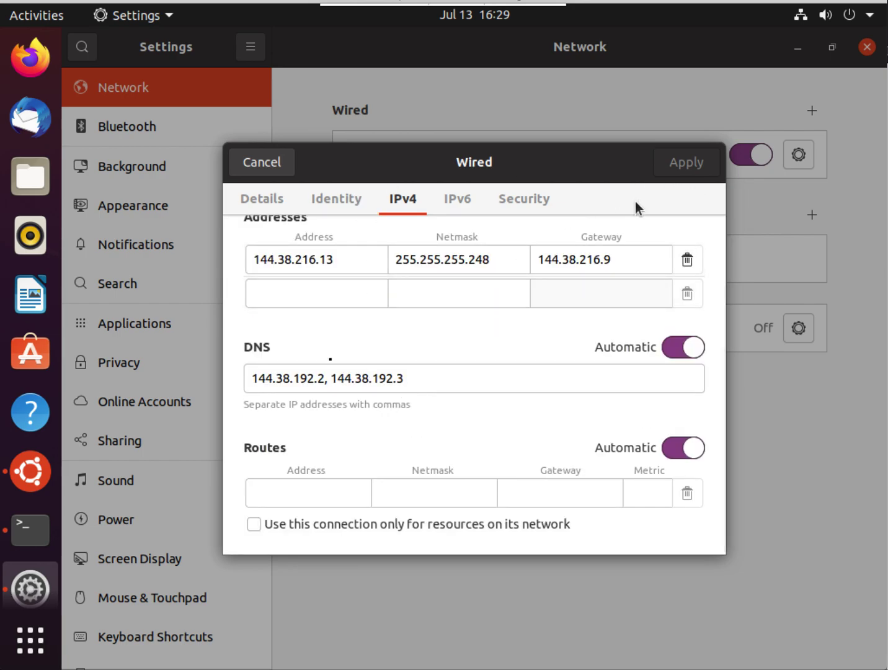
{"action": "left_click", "coordinate": [421, 377]}
{"action": "key", "text": "BackSpace"}
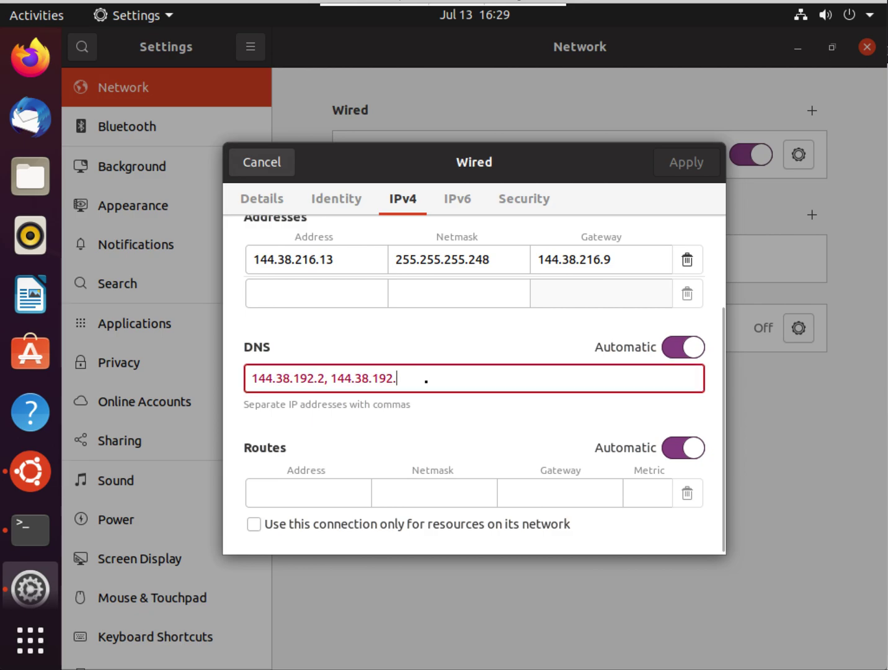
{"action": "type", "text": "3"}
Step: Apply the IPv4 settings, toggle the Wired connection off and on, and close Settings
{"action": "left_click", "coordinate": [680, 164]}
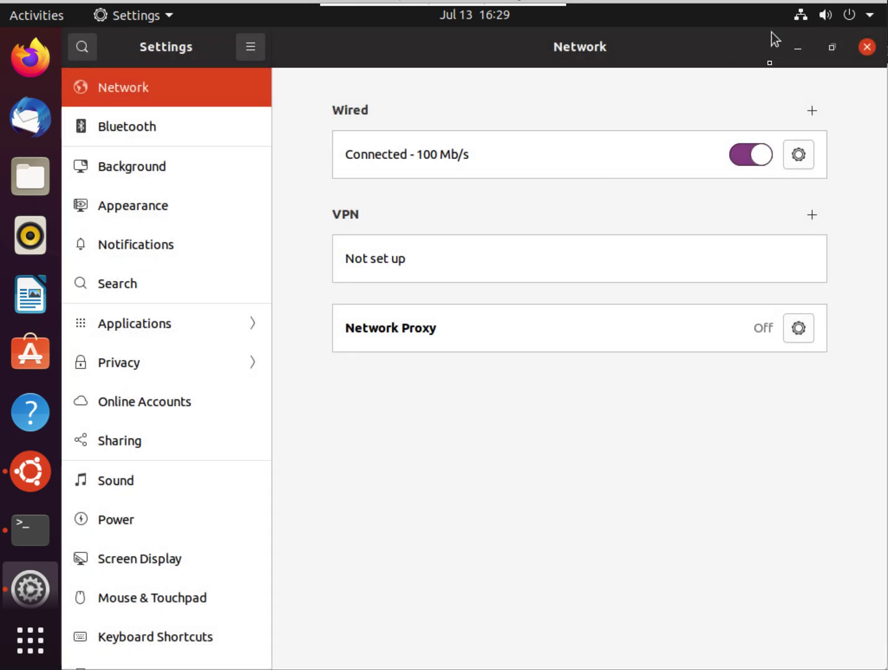
{"action": "left_click", "coordinate": [739, 156]}
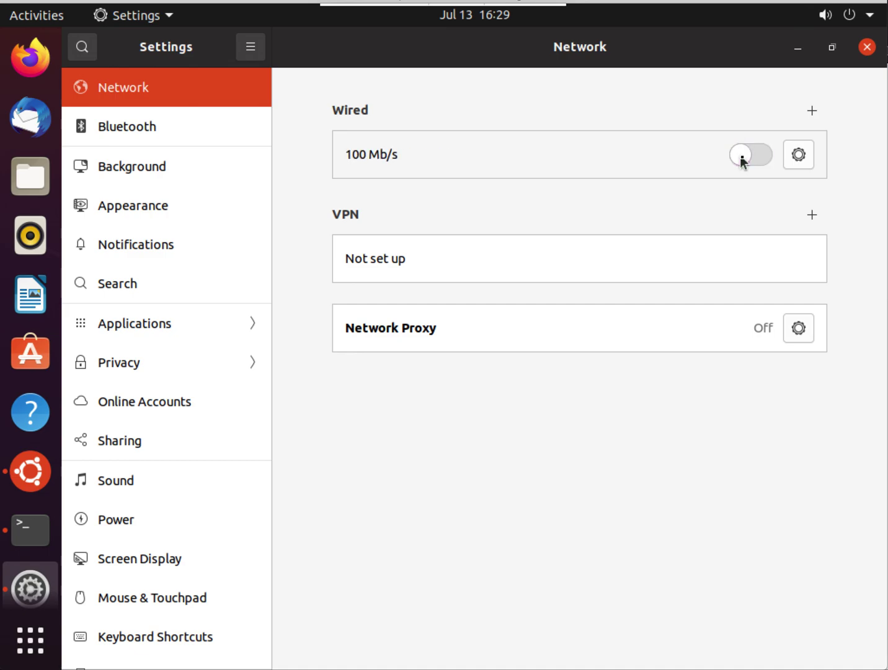
{"action": "left_click", "coordinate": [742, 160]}
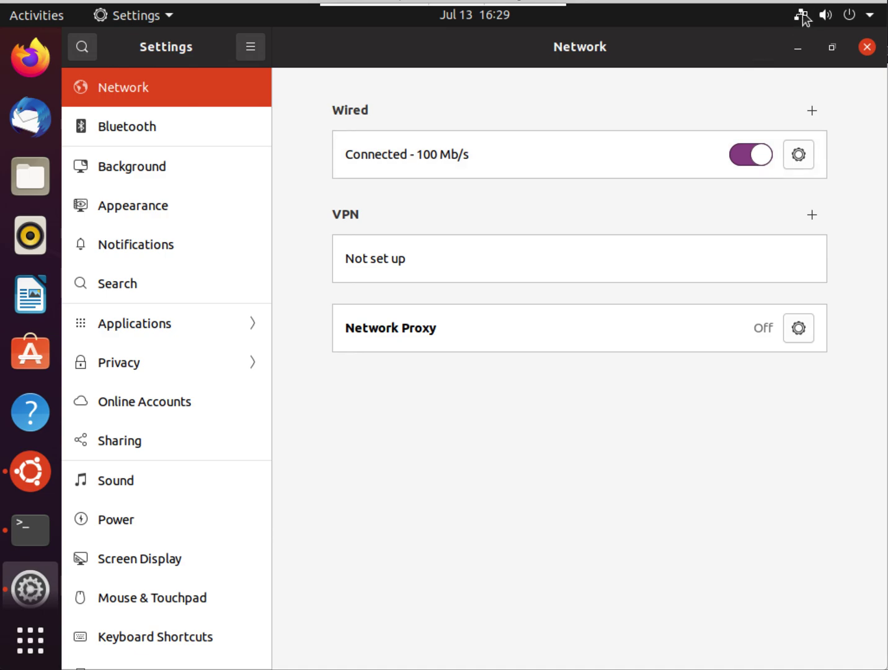
{"action": "left_click", "coordinate": [868, 49]}
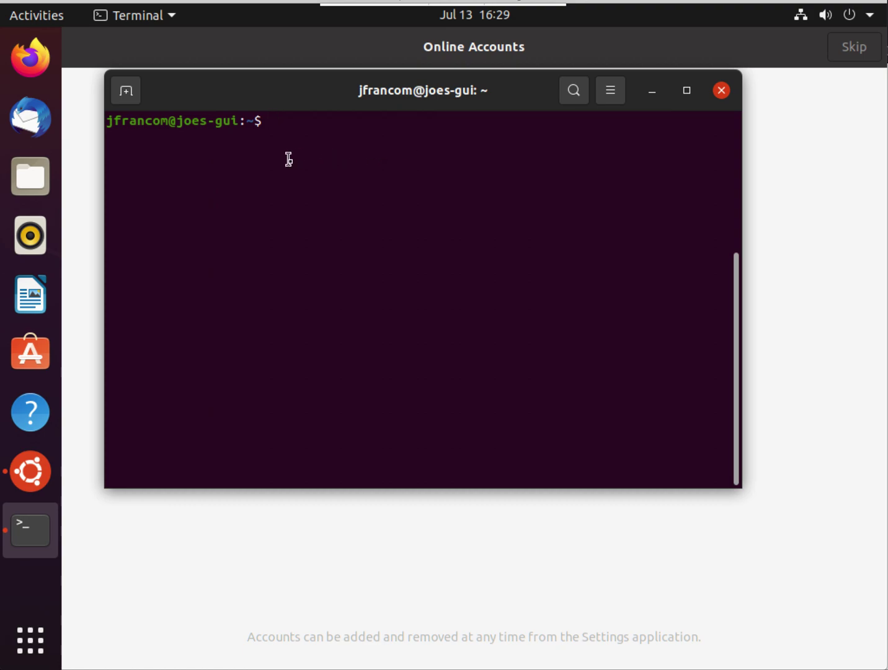
Step: Launch Terminal from the application search and ping 8.8.8.8, then stop it with Ctrl+C
{"action": "left_click", "coordinate": [34, 639]}
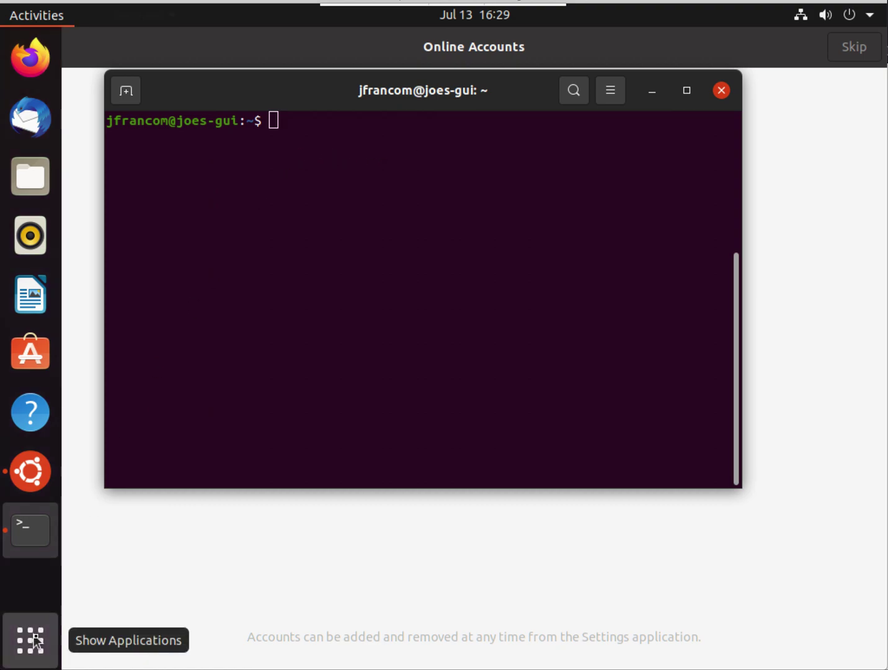
{"action": "type", "text": "t"}
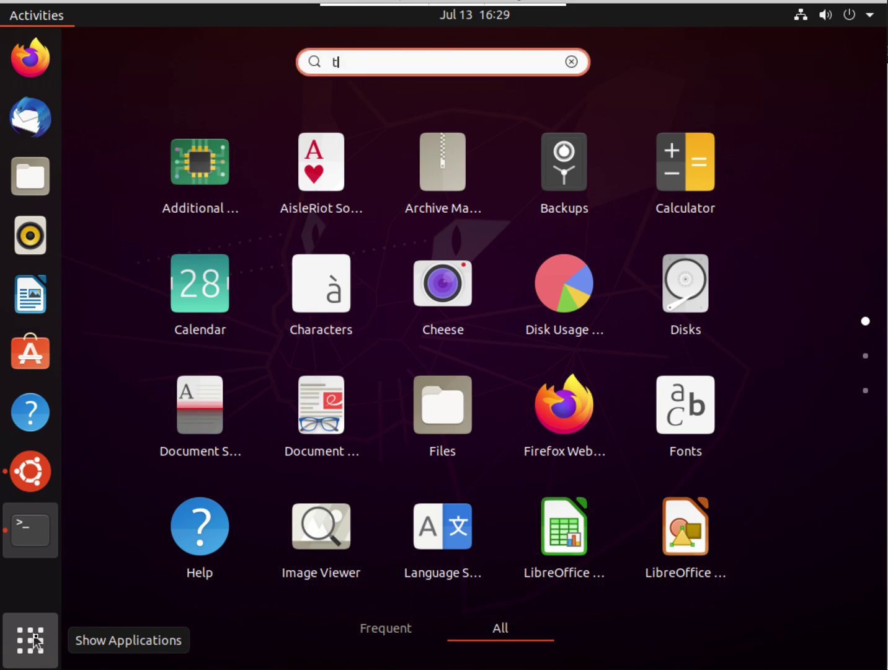
{"action": "type", "text": "erm"}
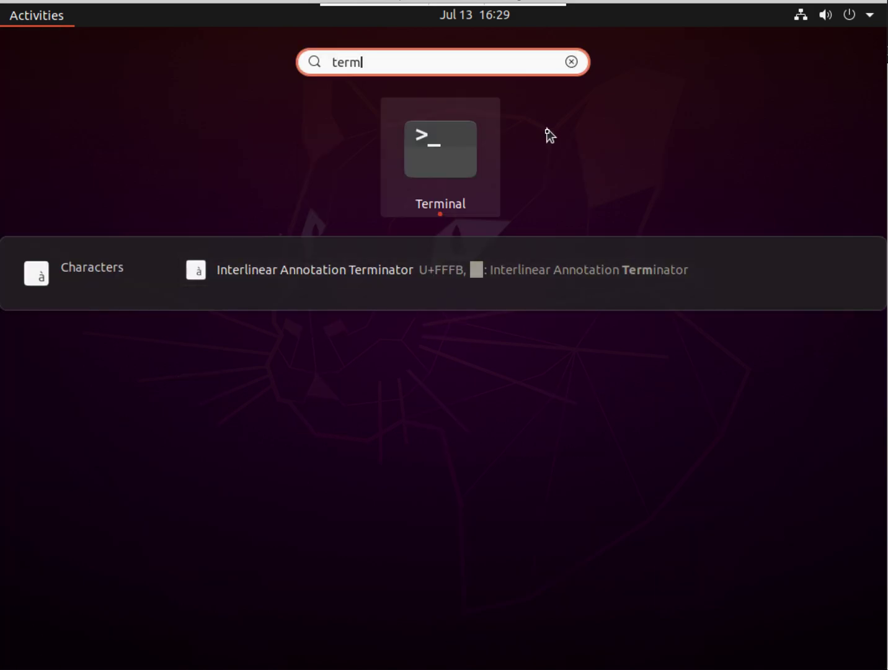
{"action": "left_click", "coordinate": [454, 163]}
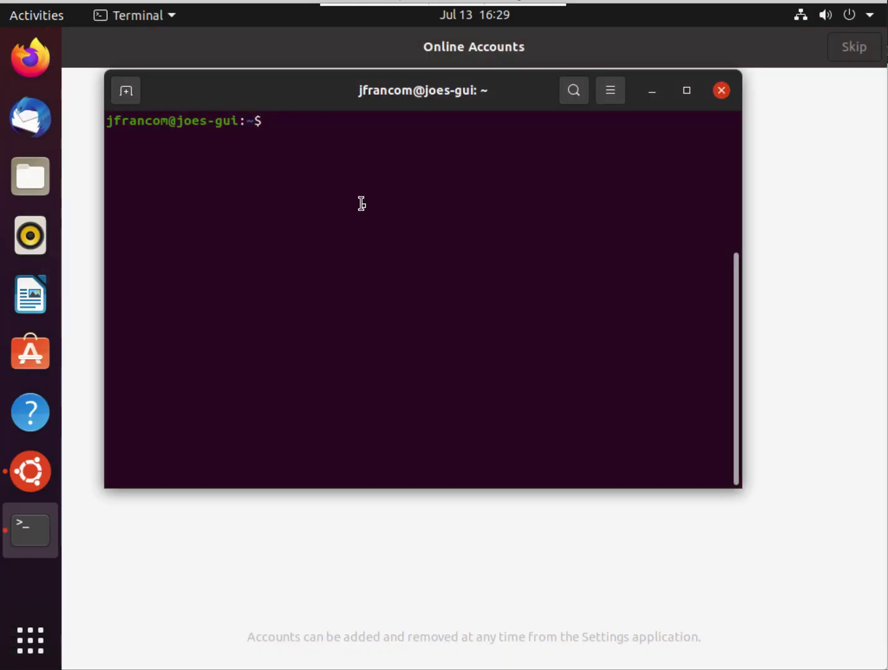
{"action": "type", "text": "ping "}
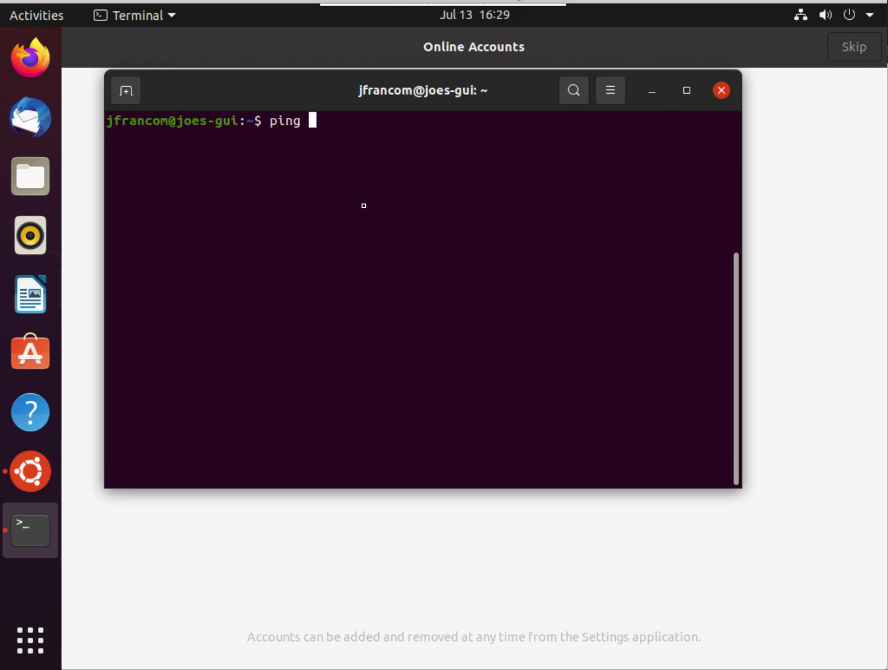
{"action": "type", "text": "8.8.8.8."}
{"action": "key", "text": "Return"}
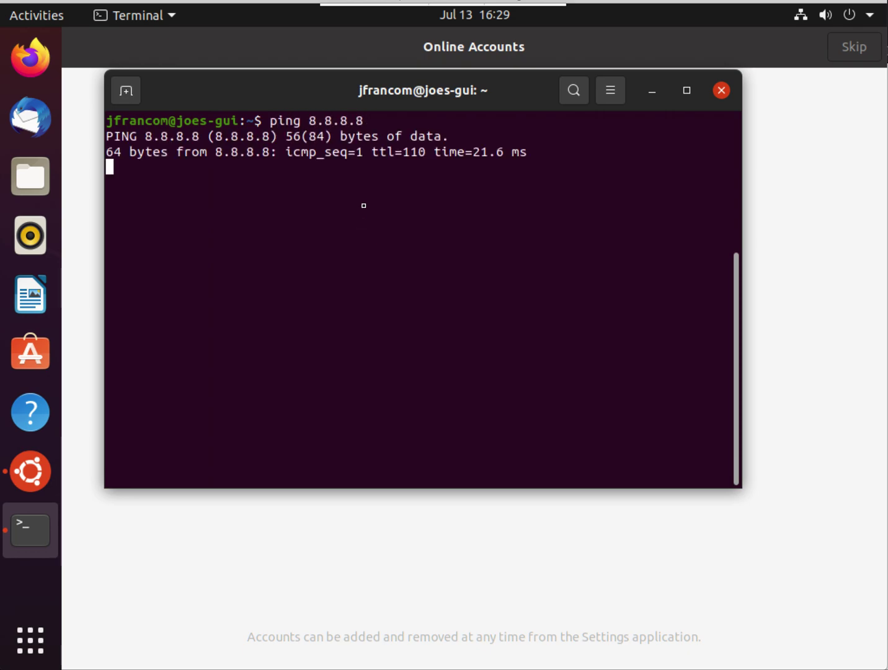
{"action": "key", "text": "ctrl+c"}
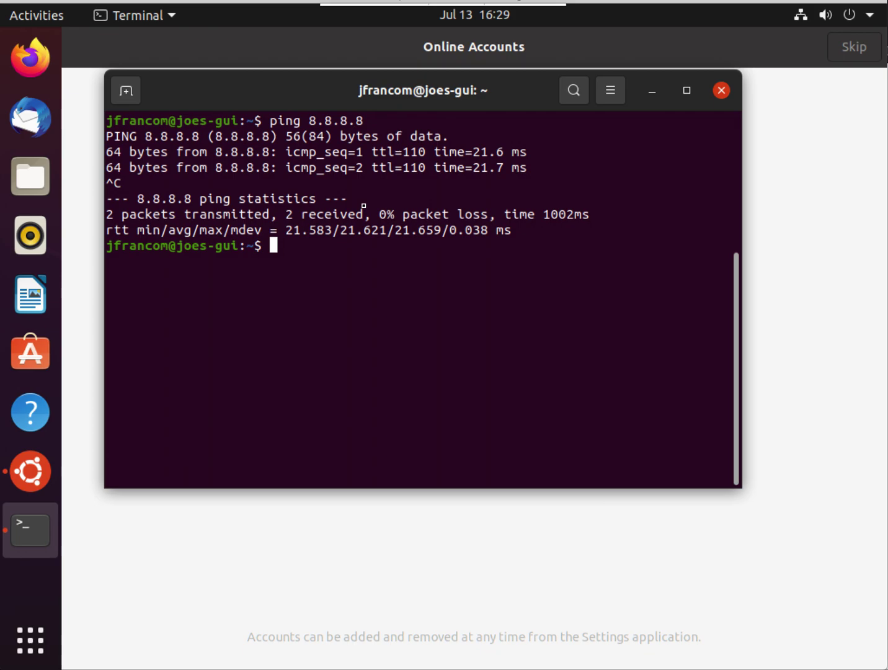
{"action": "type", "text": "ping "}
{"action": "type", "text": "www.google.c"}
{"action": "type", "text": "om"}
{"action": "key", "text": "Return"}
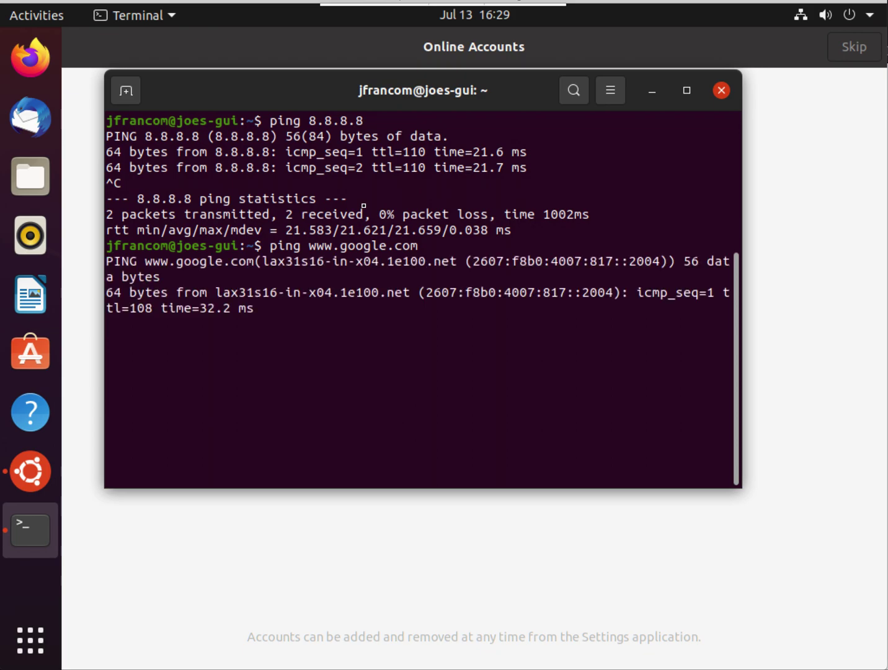
{"action": "key", "text": "ctrl+c"}
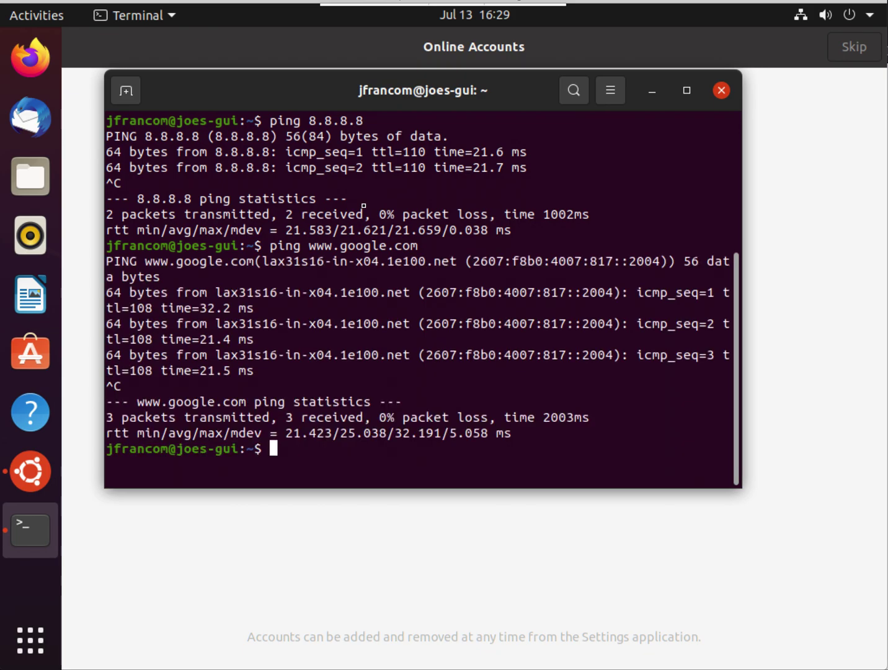
{"action": "mouse_move", "coordinate": [442, 3]}
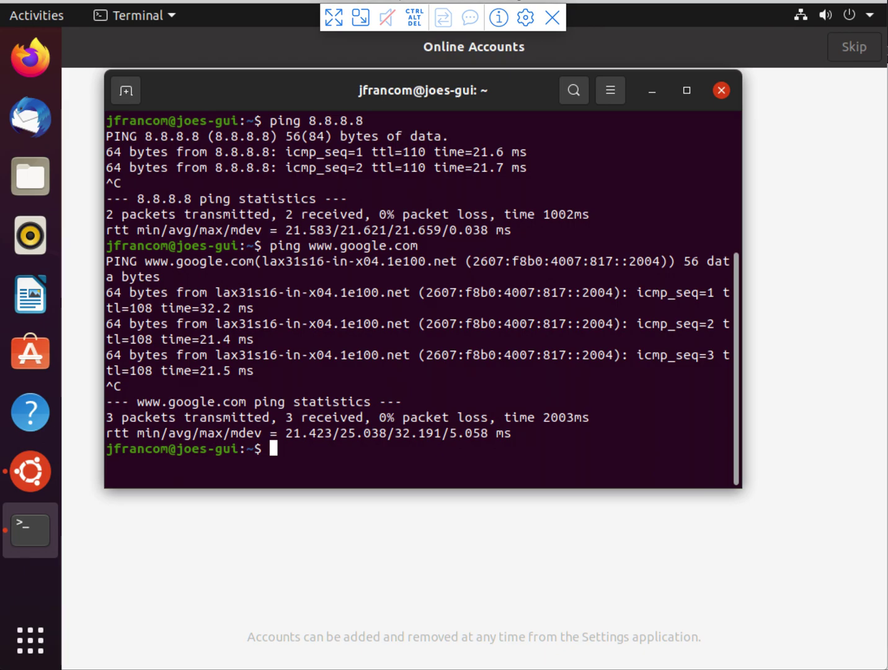